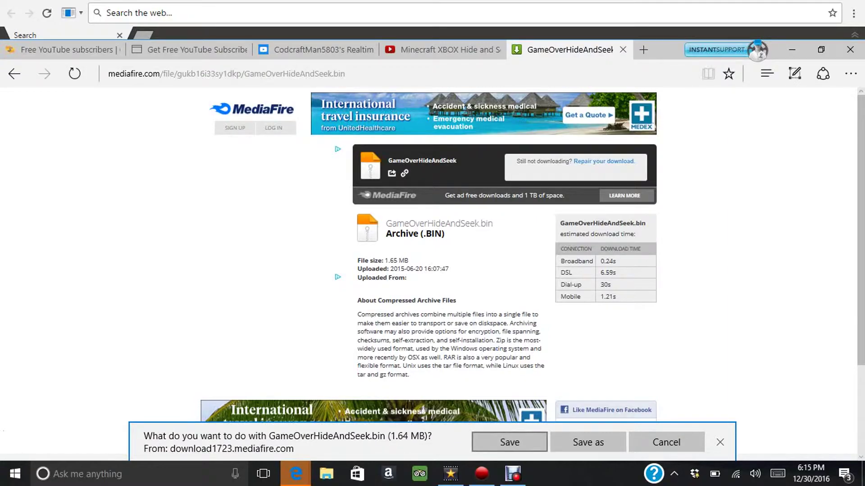
Save the GameOverHideAndSeek.bin download and close the ROBLOX advertisement window.
key(Return)
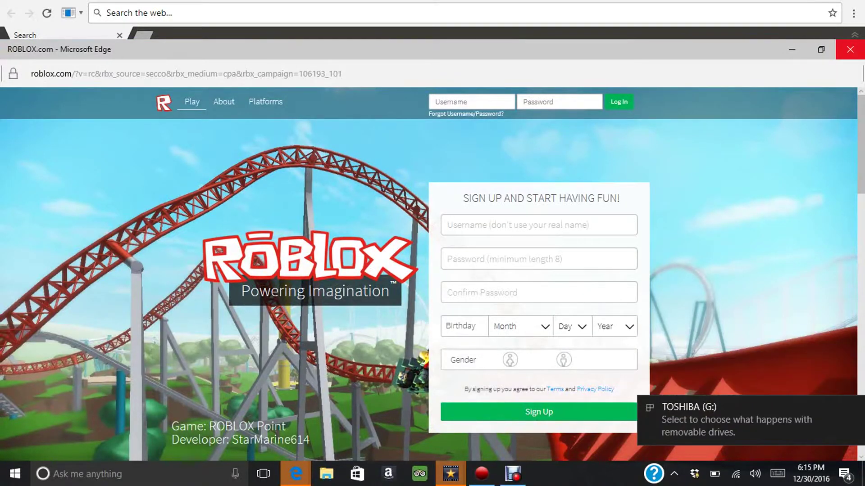
click(850, 49)
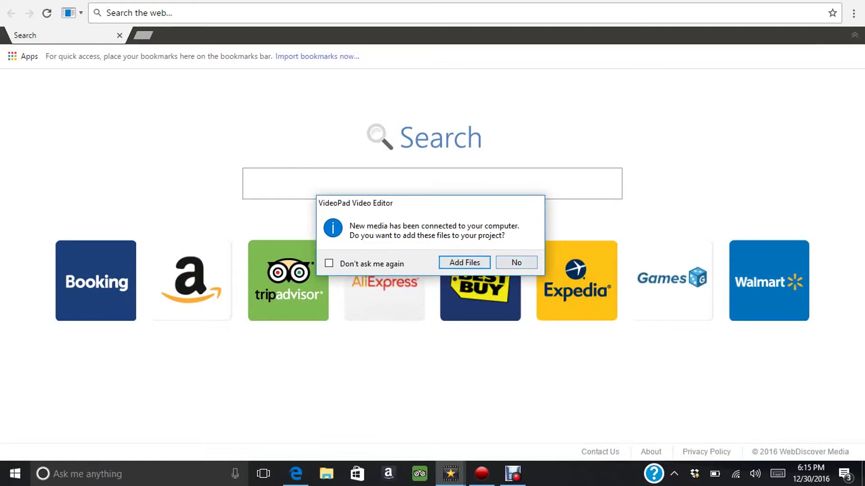
Permanently decline adding newly connected media to the video project, and close the search browser window.
click(329, 263)
click(516, 262)
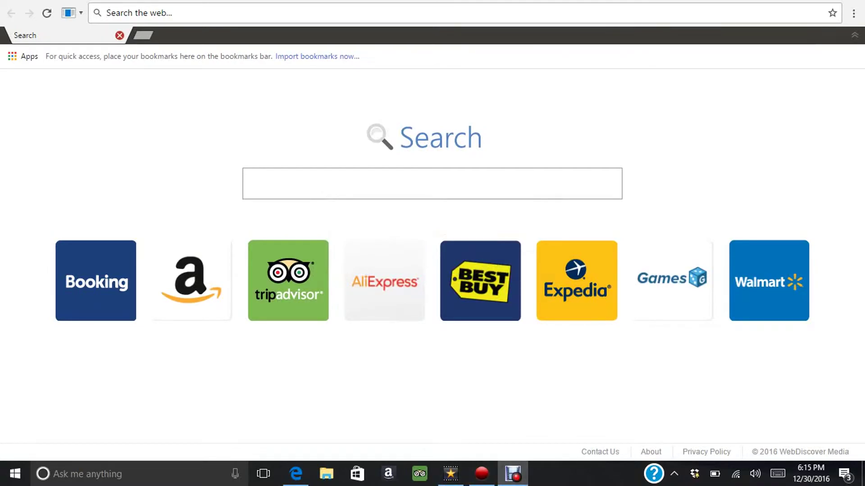
click(119, 35)
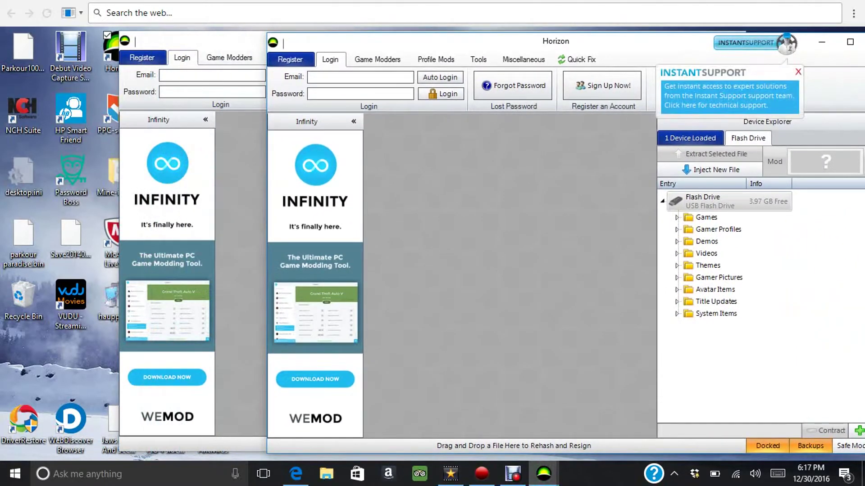
Close the duplicate Horizon window and move the remaining one clear of the desktop icons.
mouse_move(543, 474)
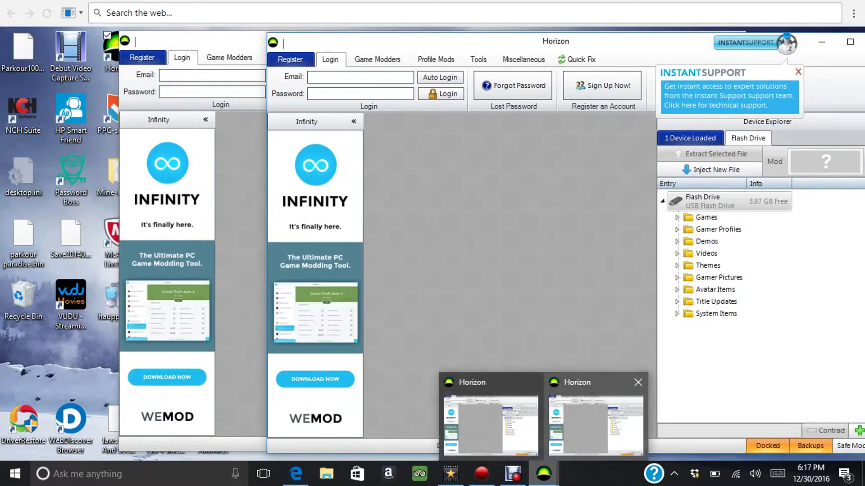
click(638, 383)
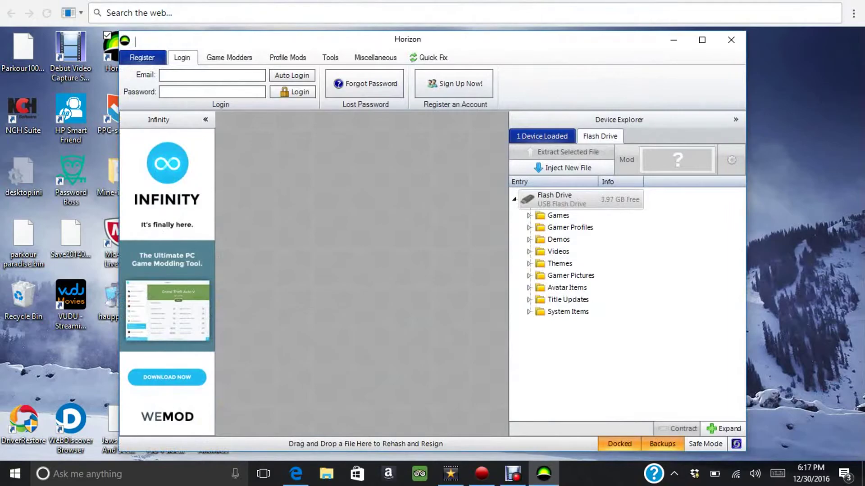
drag(473, 39, 616, 35)
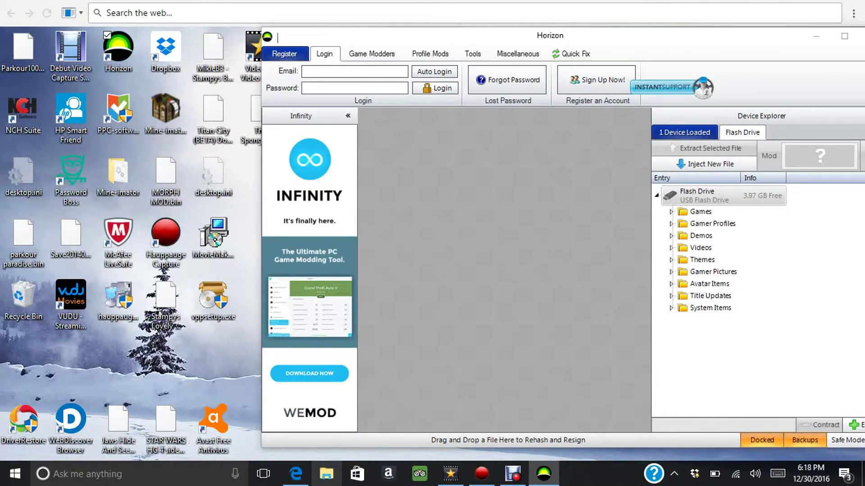
Move GameOverHideAndSeek.bin from the Downloads folder onto the desktop and minimize the folder window.
key(super+e)
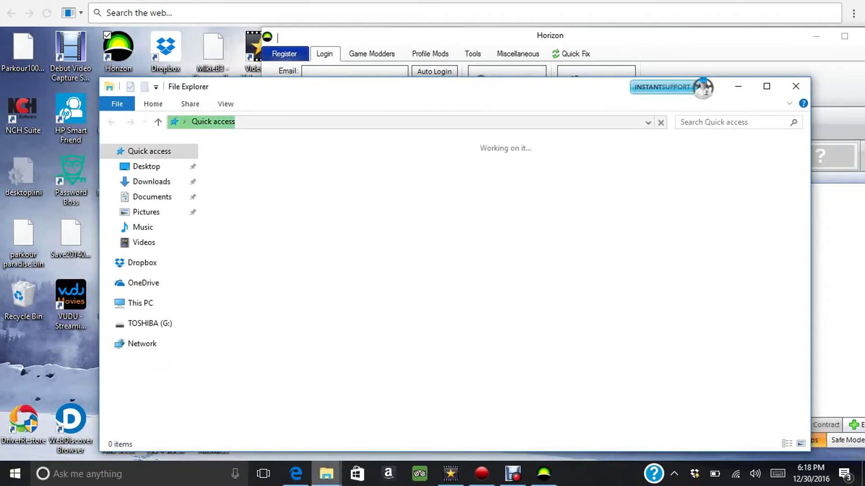
mouse_move(326, 474)
click(447, 382)
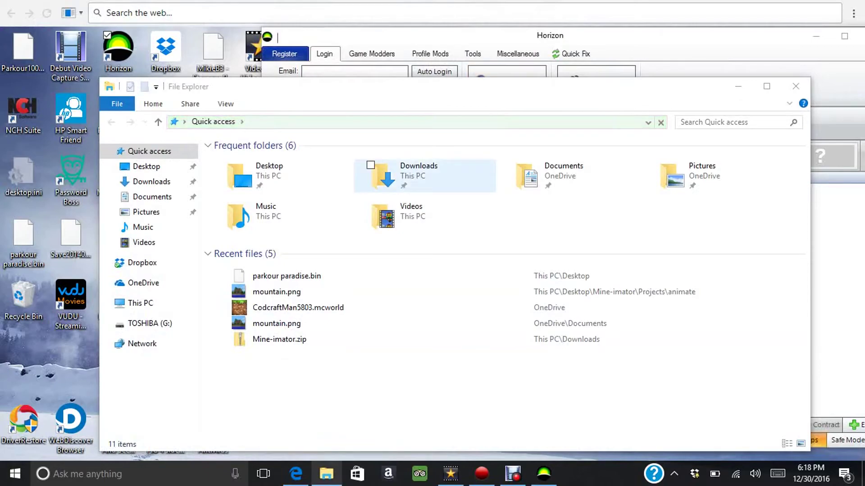
click(405, 176)
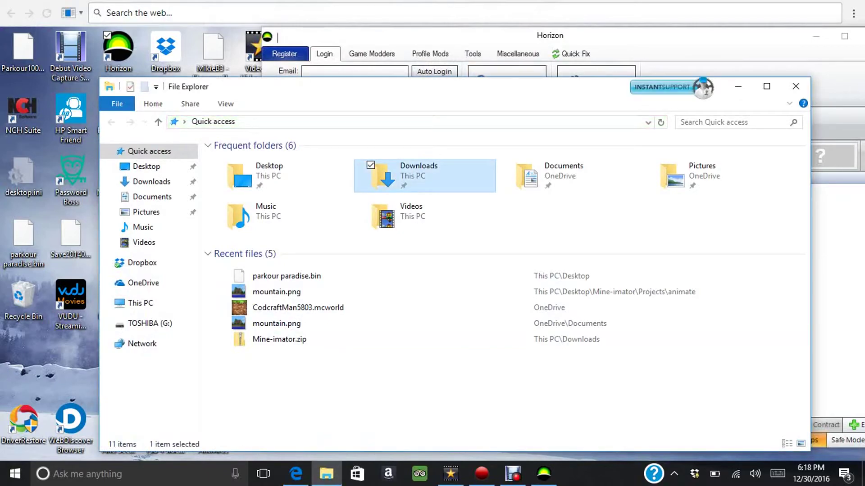
double_click(406, 175)
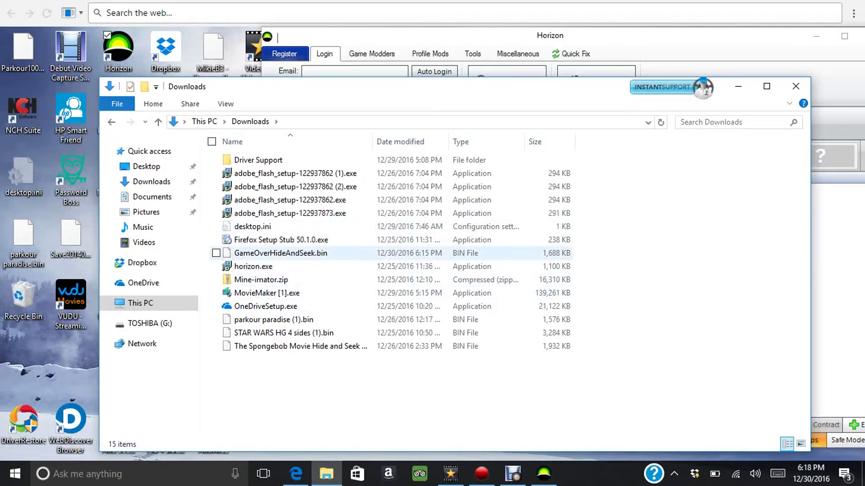
click(282, 254)
drag(125, 392, 47, 399)
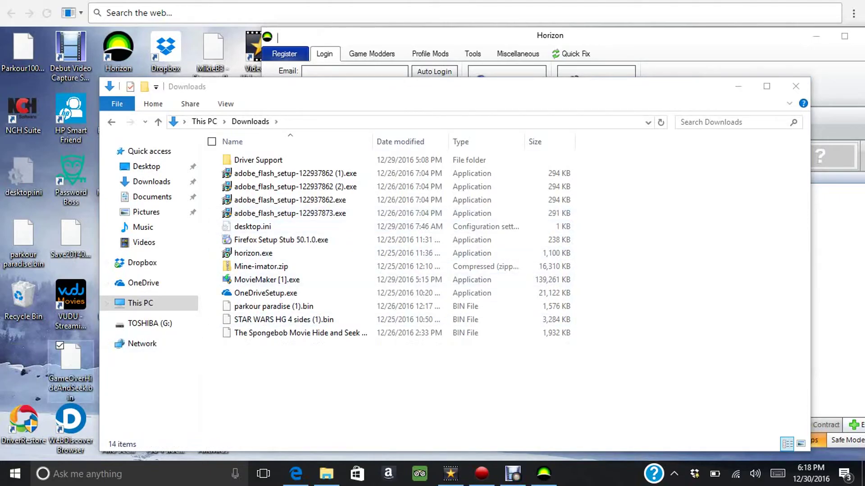
click(738, 86)
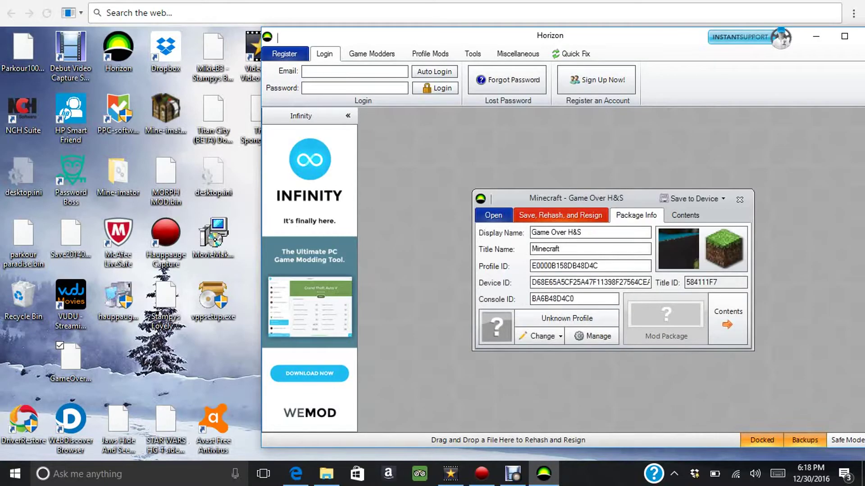
Check the favorite profile with the creeper picture in Profile Manager and assign it to the Game Over H&S package.
click(592, 336)
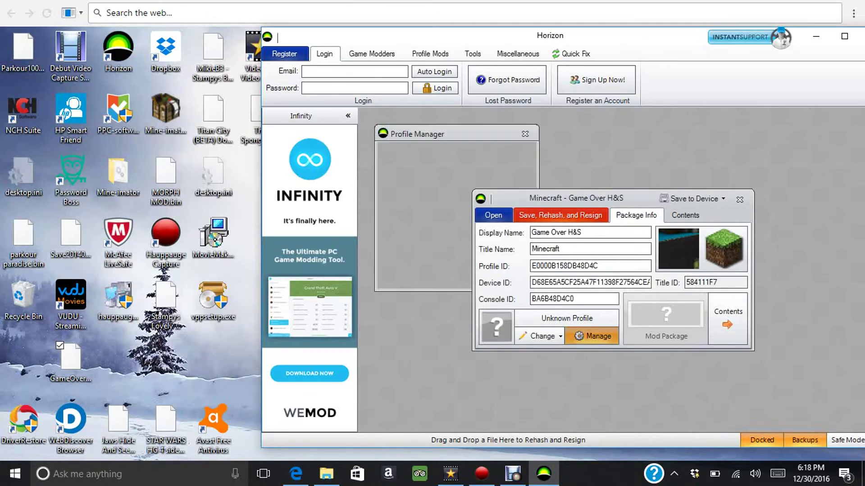
click(450, 163)
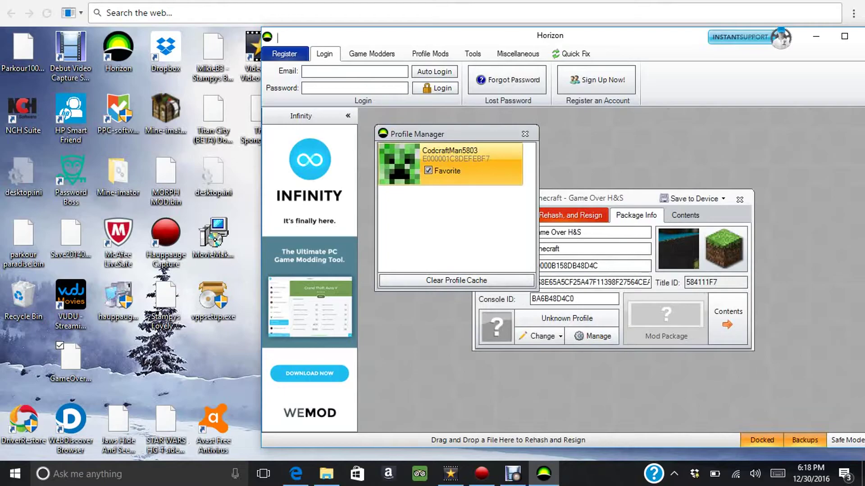
click(525, 134)
click(541, 336)
click(505, 356)
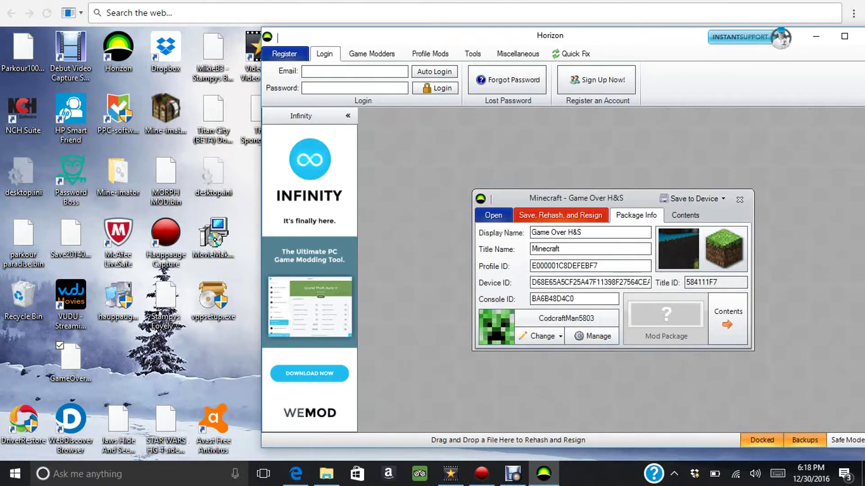
Transfer the Game Over H&S package to the flash drive with its changes saved, and close the package.
click(693, 198)
click(687, 216)
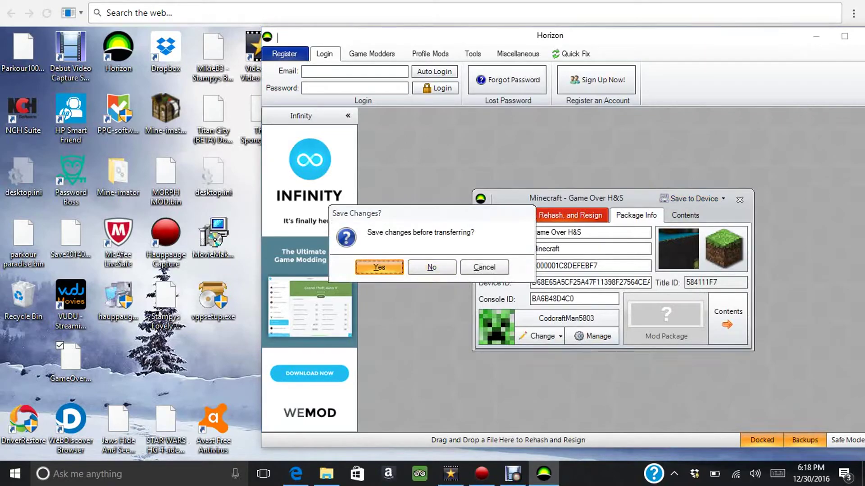
key(Return)
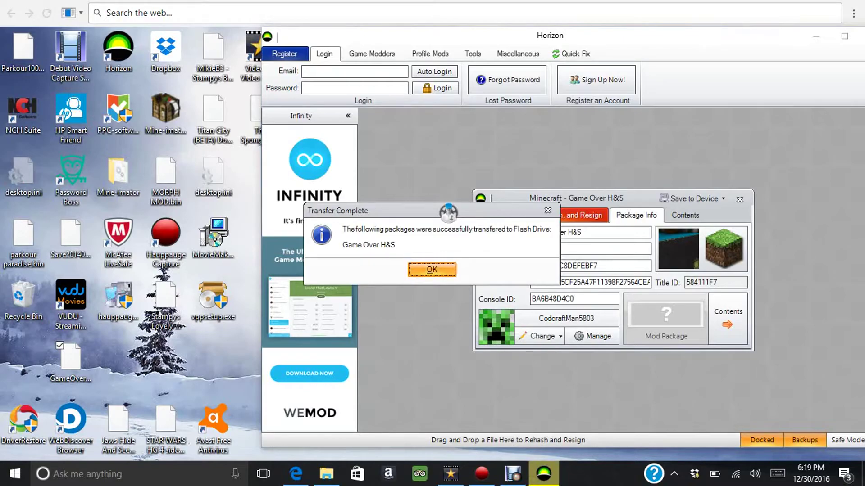
key(Return)
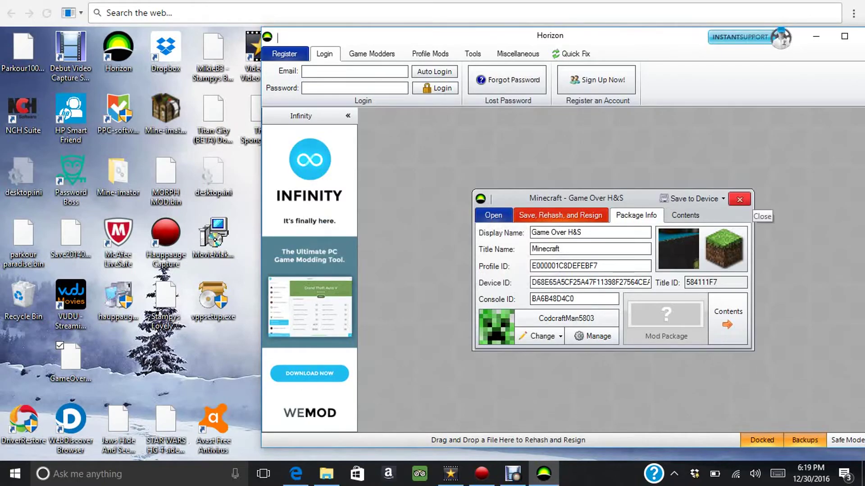
click(739, 199)
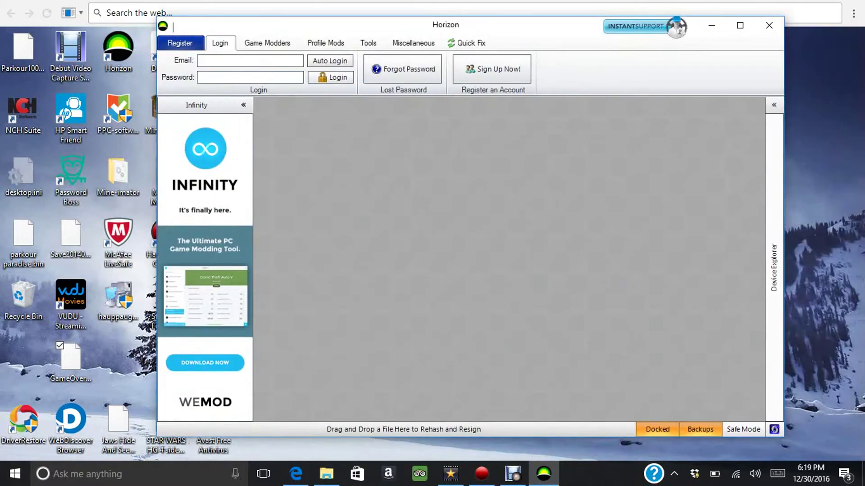
Look through the flash drive's Minecraft content in Device Explorer for the Game Over H&S save, and collapse the explorer.
click(773, 116)
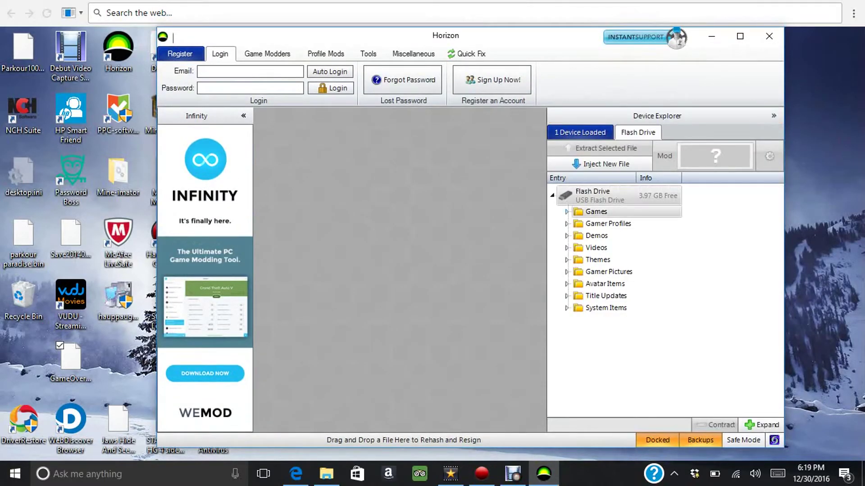
double_click(596, 211)
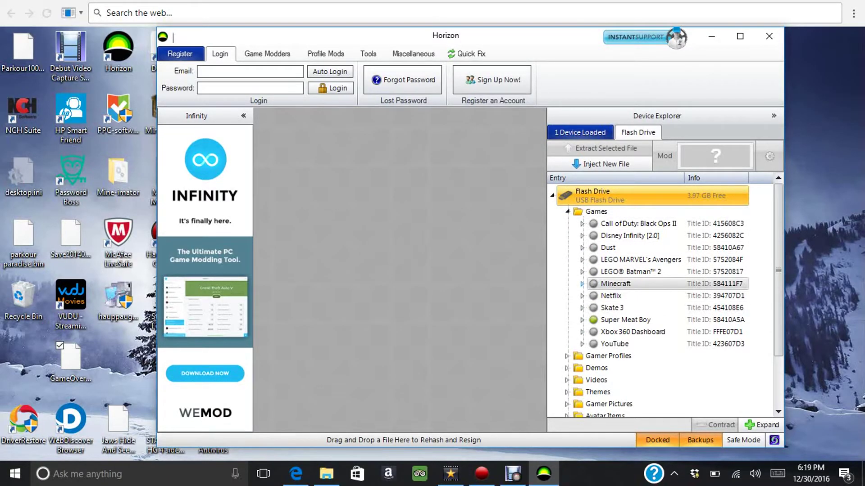
double_click(615, 283)
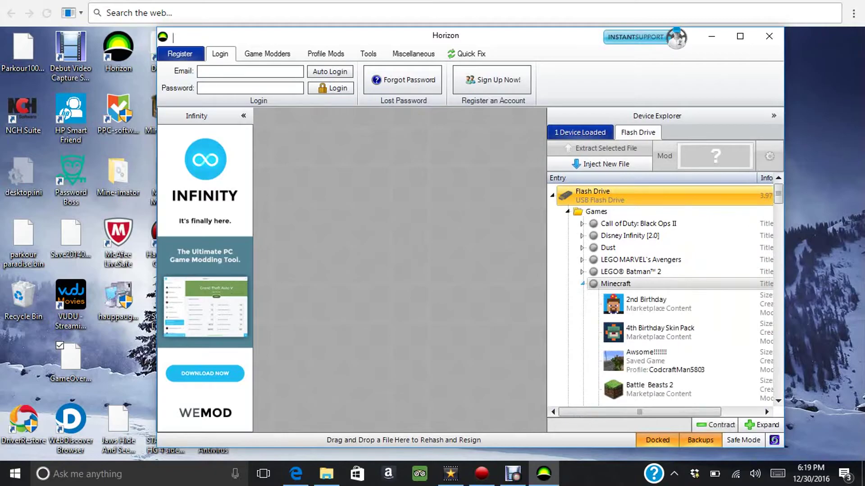
scroll(653, 306, down, 8)
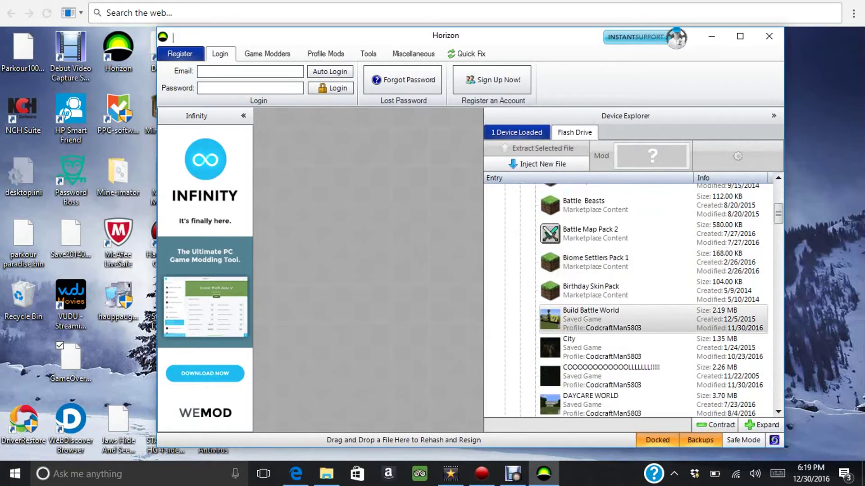
scroll(653, 304, down, 5)
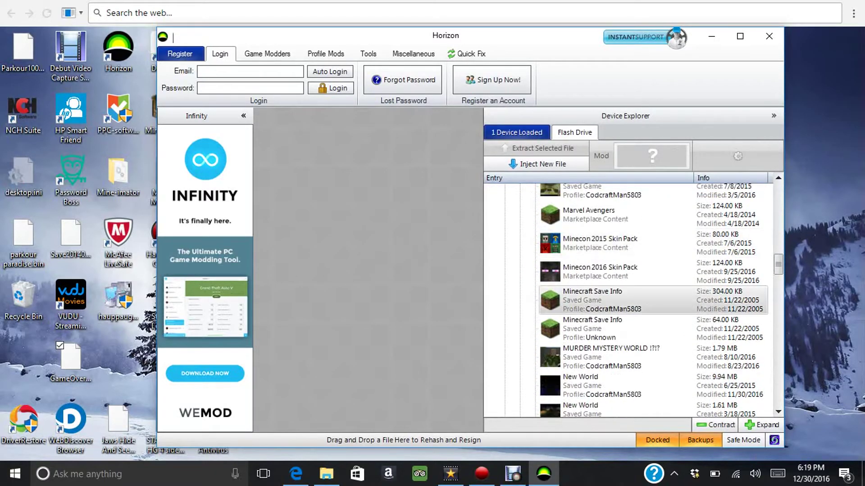
scroll(653, 304, up, 5)
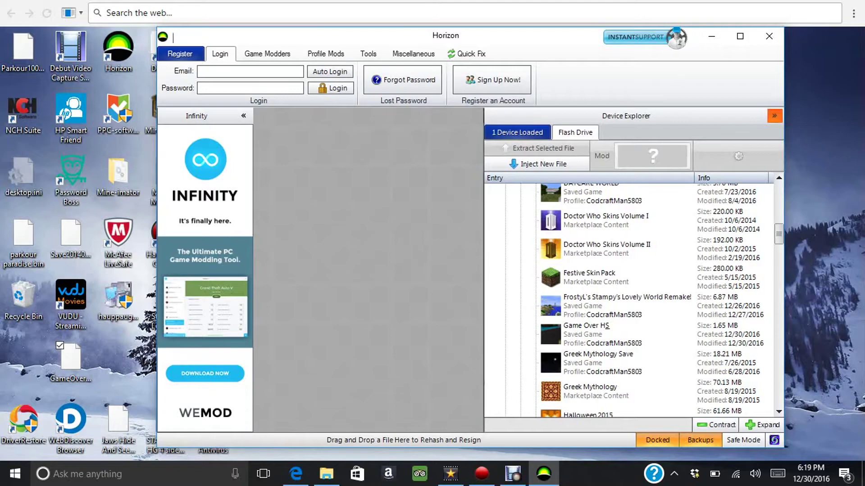
click(774, 115)
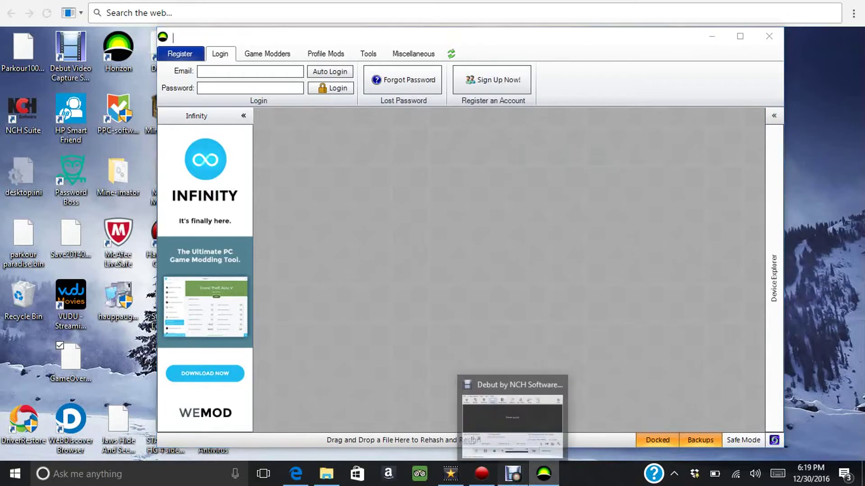
Switch to Debut and stop the screen recording.
click(513, 473)
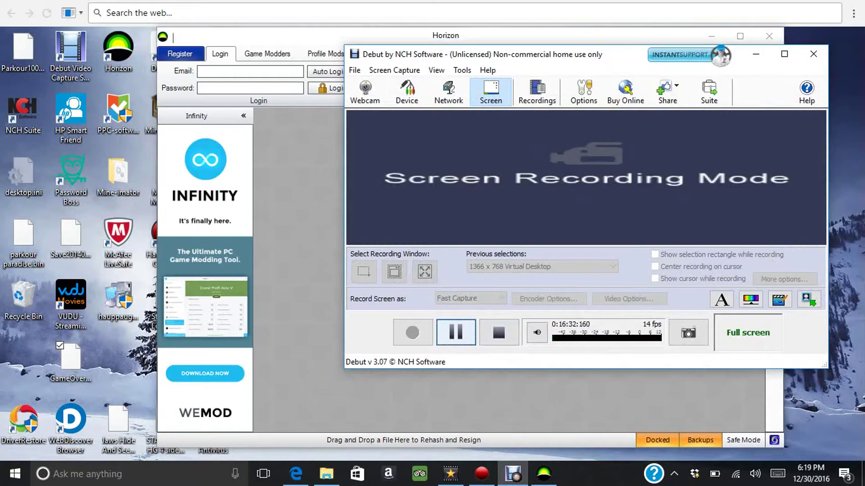
click(498, 336)
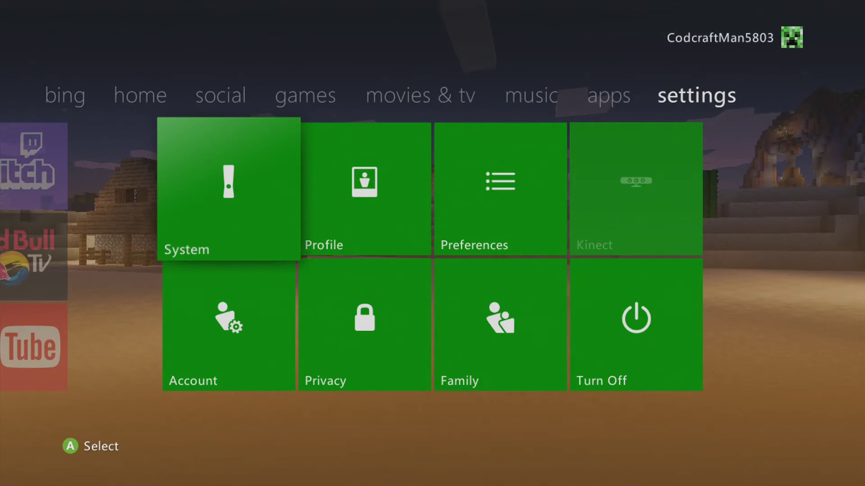
Open Games and Apps on the USB Storage Device in the Xbox system's storage settings.
key(Return)
key(Down)
key(Down)
key(Return)
key(Down)
key(Down)
key(Down)
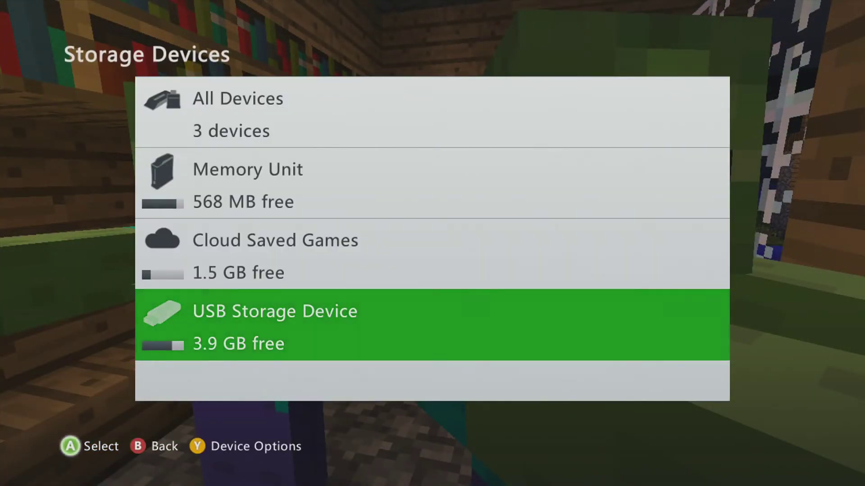
key(Return)
key(Return)
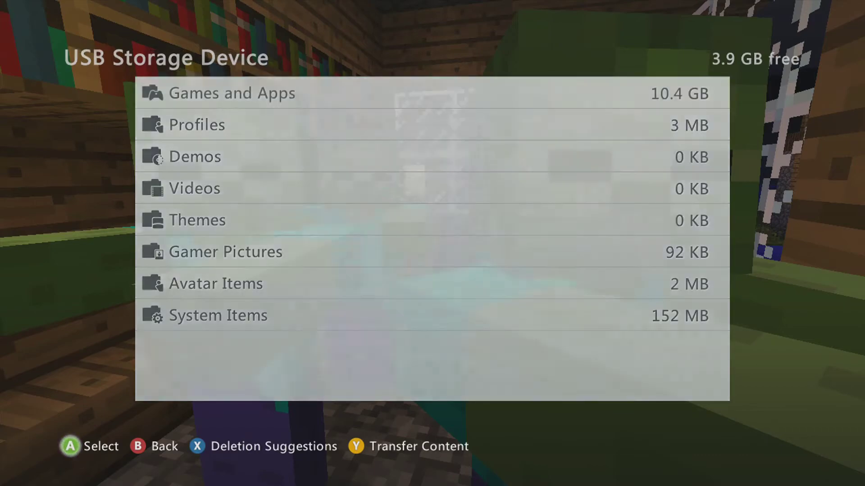
Open the Minecraft content list on the USB Storage Device.
key(Down)
key(Down)
key(Down)
key(Down)
key(Down)
key(Return)
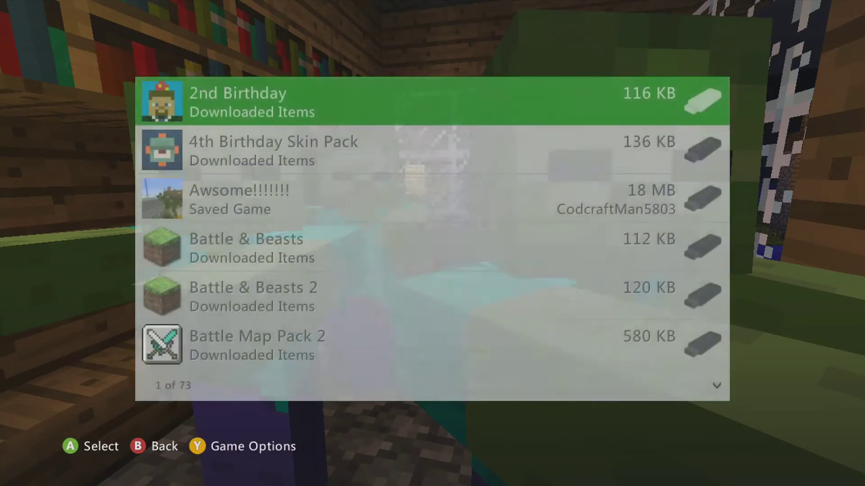
Open the options for the Game Over H&S saved game in the Minecraft list.
key(Down)
key(Down)
key(Down)
key(Down)
key(Down)
key(Down)
key(Down)
key(Down)
key(Down)
key(Down)
key(Down)
key(Down)
key(Down)
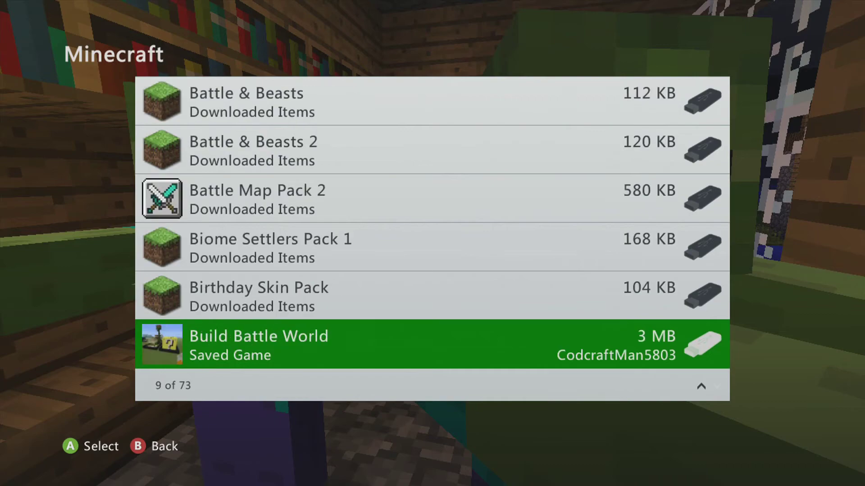
key(Down)
key(Down)
key(Down)
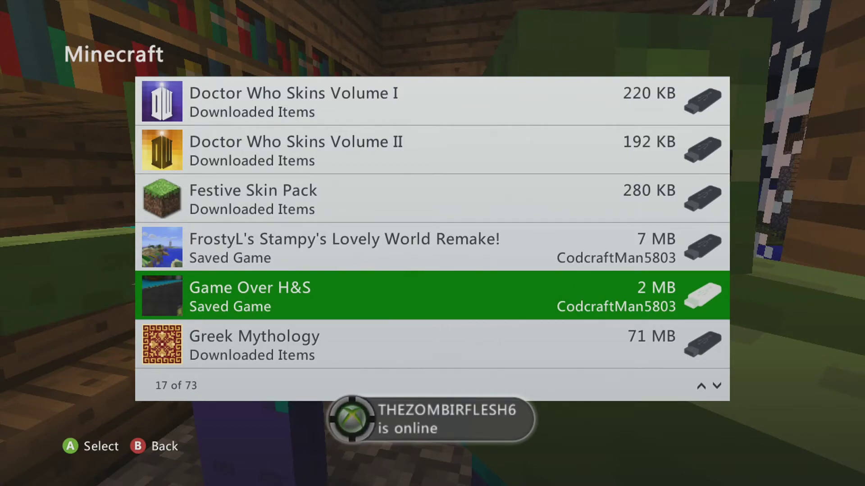
key(Return)
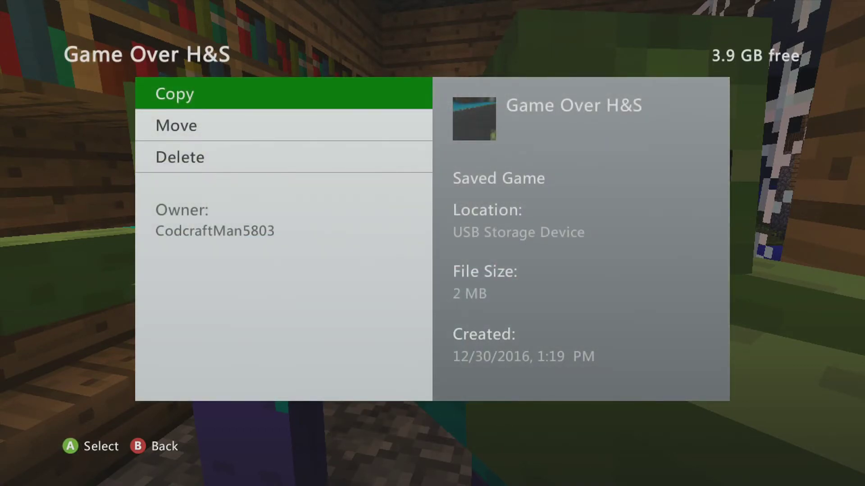
Copy the Game Over H&S saved game from the USB Storage Device to the Memory Unit and leave the storage settings.
key(Return)
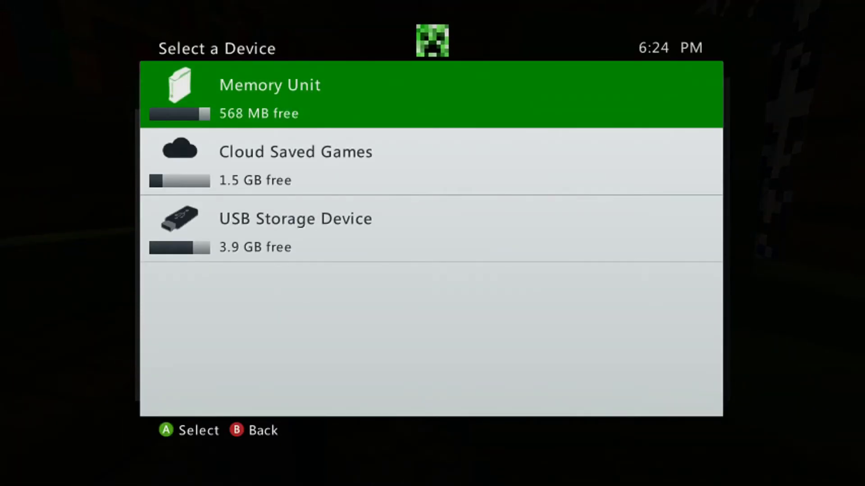
key(Return)
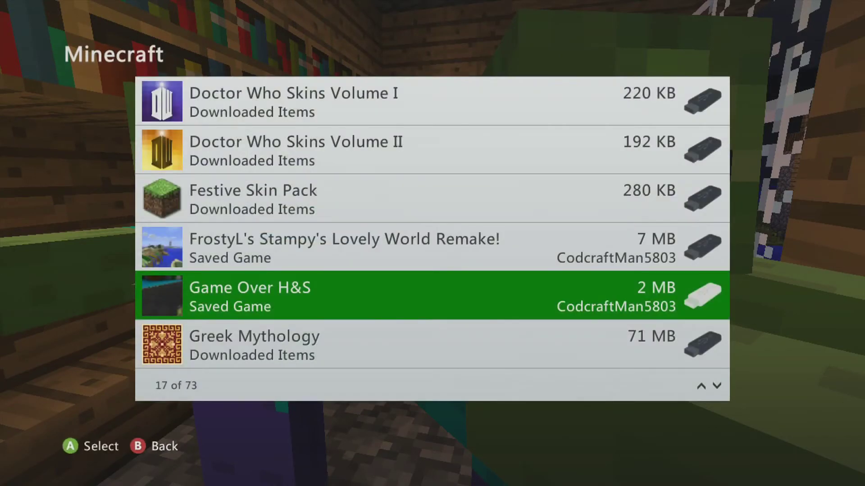
key(Escape)
key(Escape)
key(Escape)
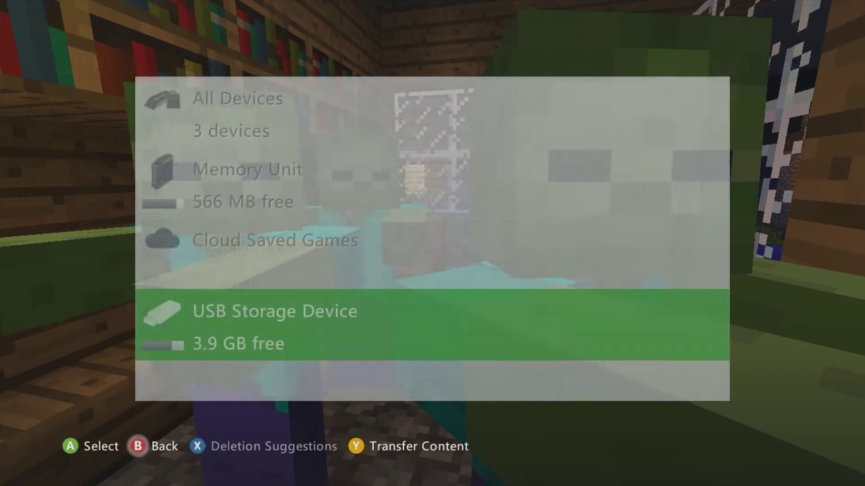
key(Escape)
Return to the home section of the Xbox 360 dashboard.
key(Left)
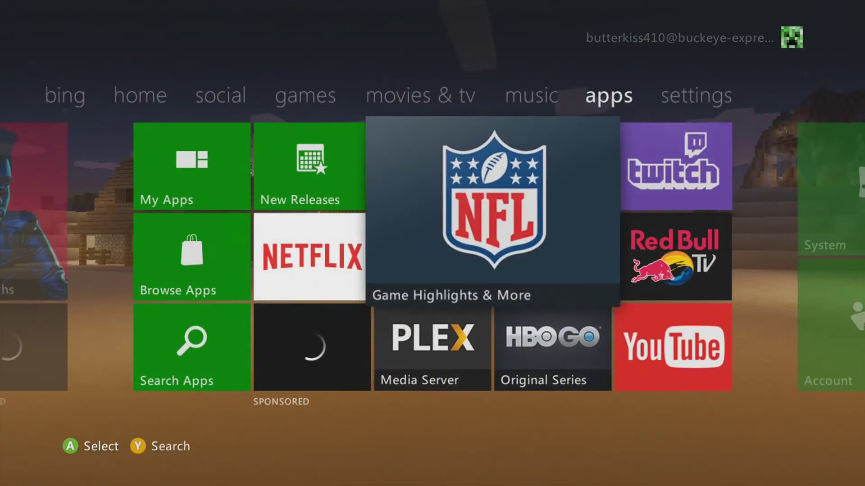
key(Left)
key(Left)
key(Left)
key(Left)
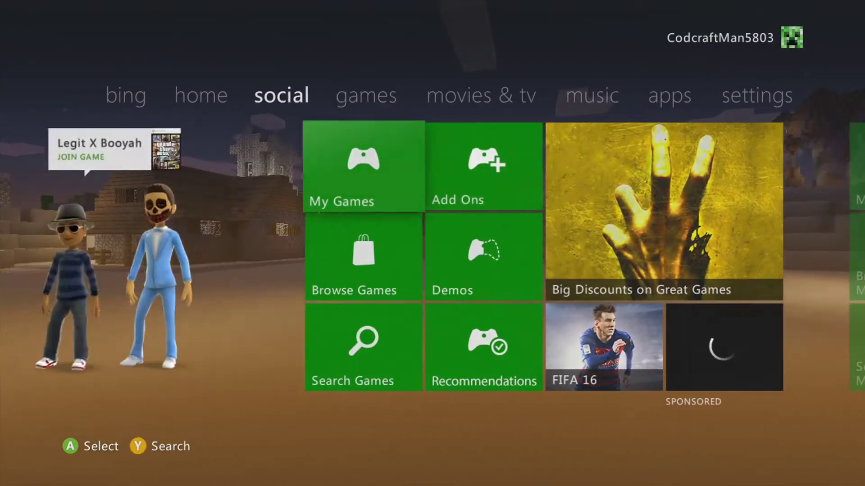
key(Left)
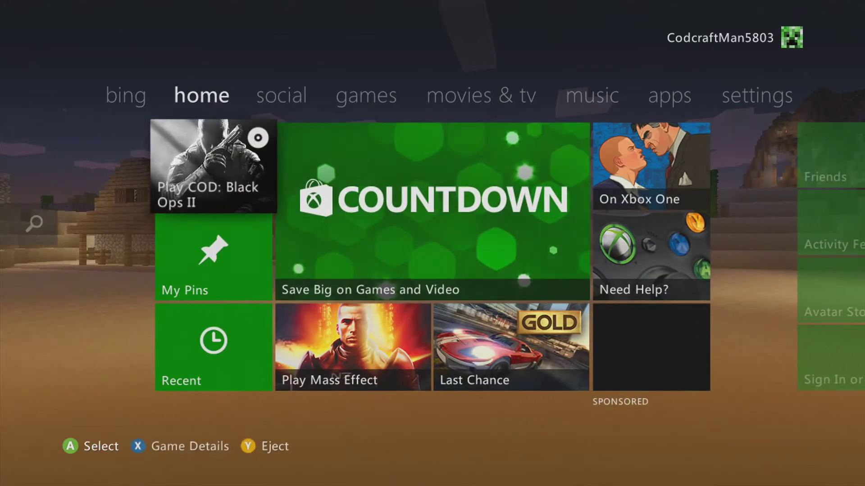
Find Minecraft among the recently used games and apps and launch it.
key(Return)
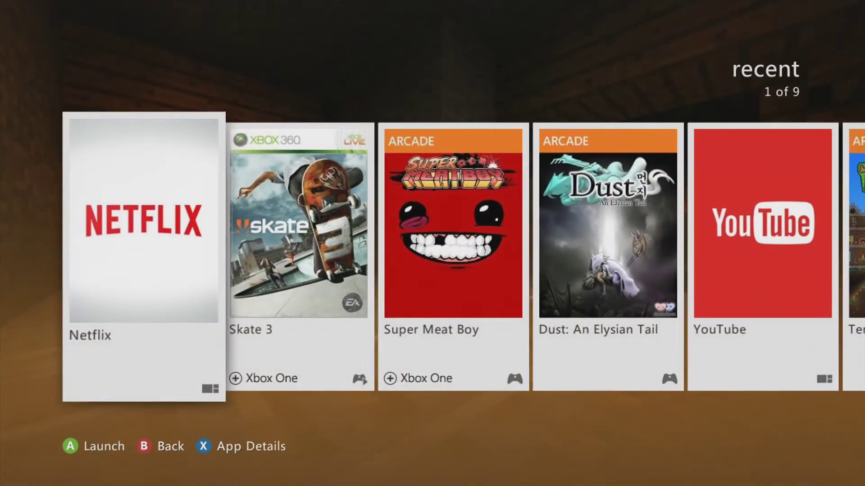
key(Right)
key(Right)
key(Right)
key(Right)
key(Right)
key(Right)
key(Right)
key(Left)
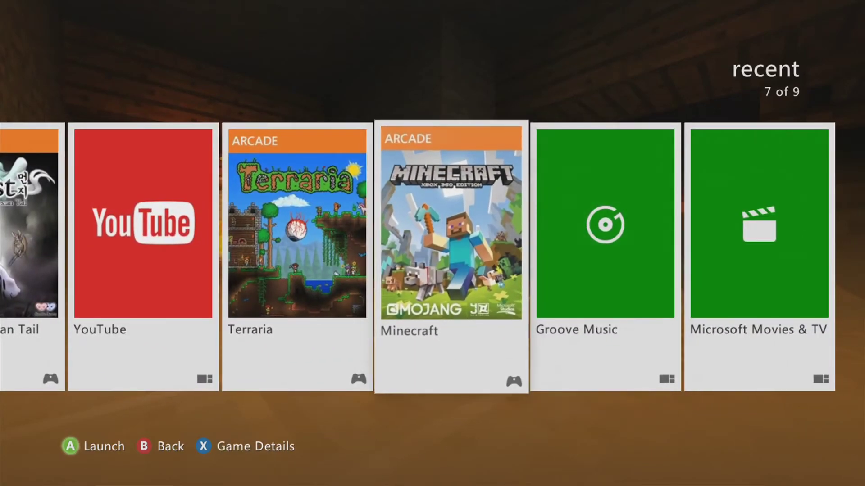
key(Return)
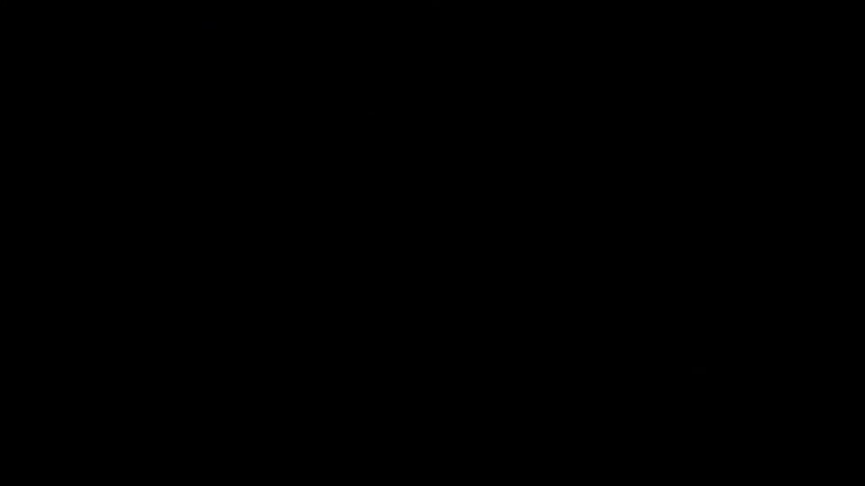